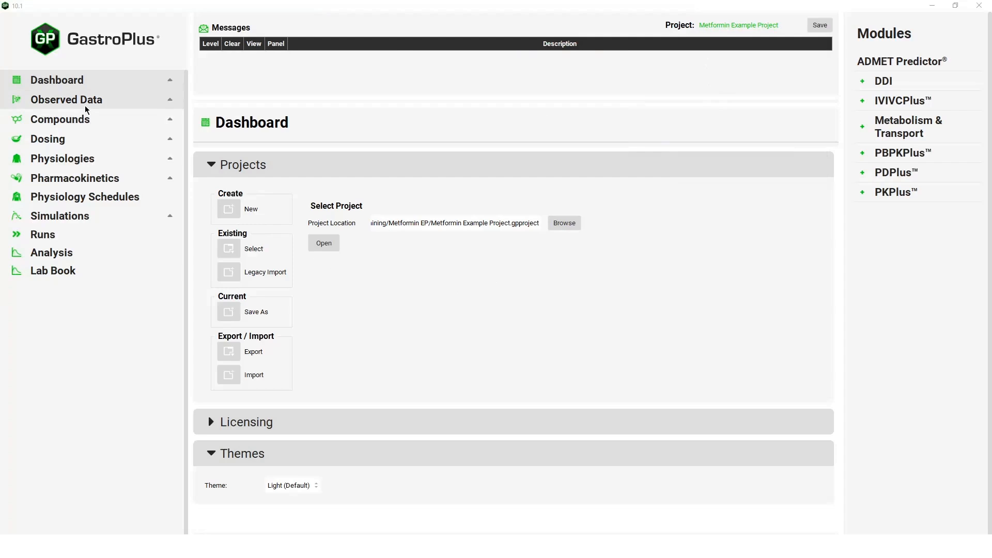
Examine the observed plasma concentration data table and plot for the IV_Bolus Pentikainen 500mg group
{"action": "left_click", "coordinate": [85, 104]}
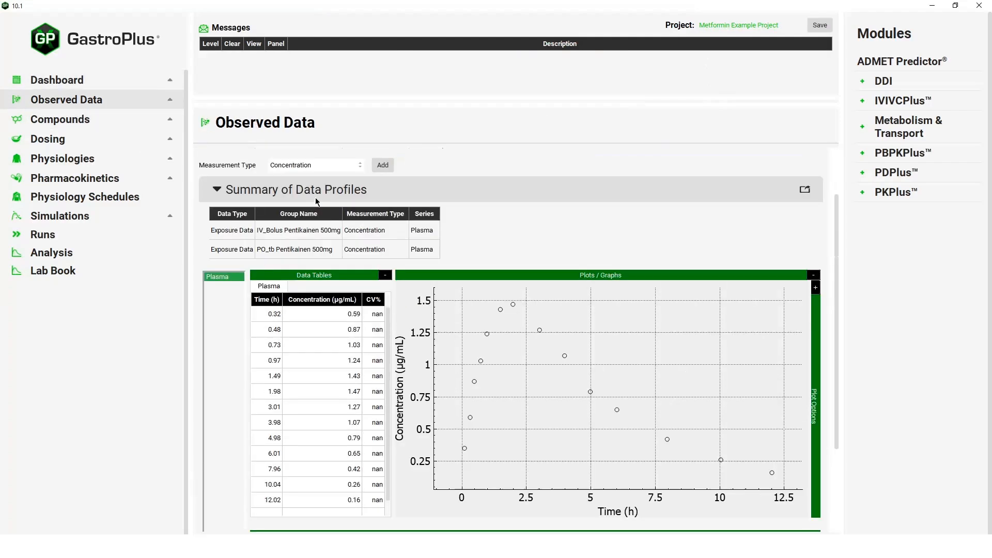
{"action": "left_click", "coordinate": [325, 212]}
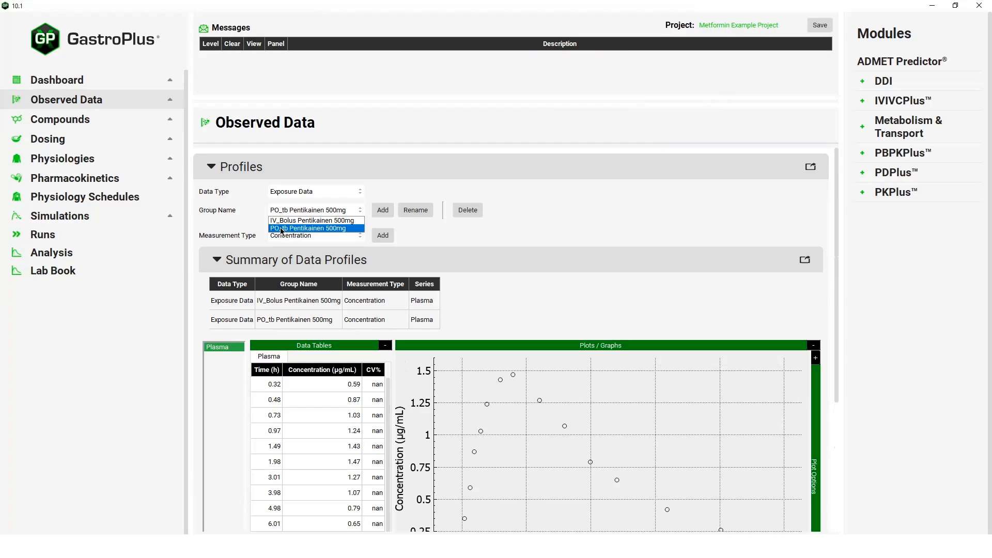
{"action": "left_click", "coordinate": [279, 222]}
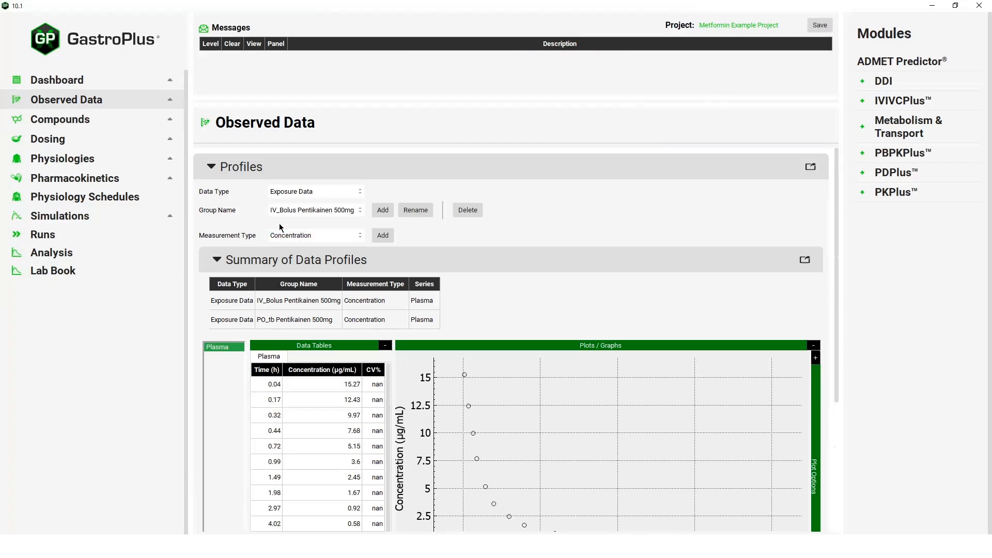
{"action": "scroll", "coordinate": [215, 382], "scroll_direction": "down", "scroll_amount": 5}
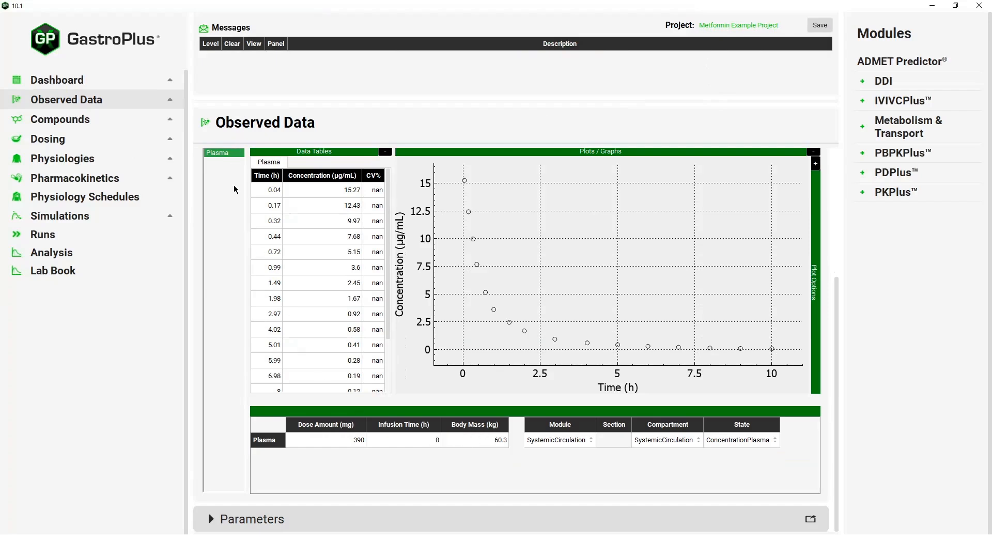
Check the enzyme kinetics and transporter kinetics tables of the Metformin compound
{"action": "left_click", "coordinate": [126, 124]}
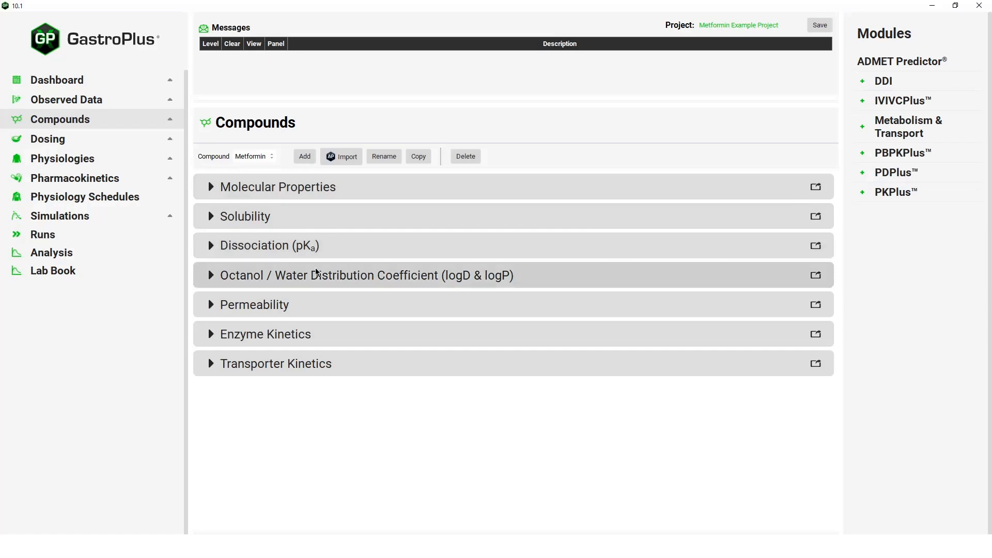
{"action": "left_click", "coordinate": [312, 340]}
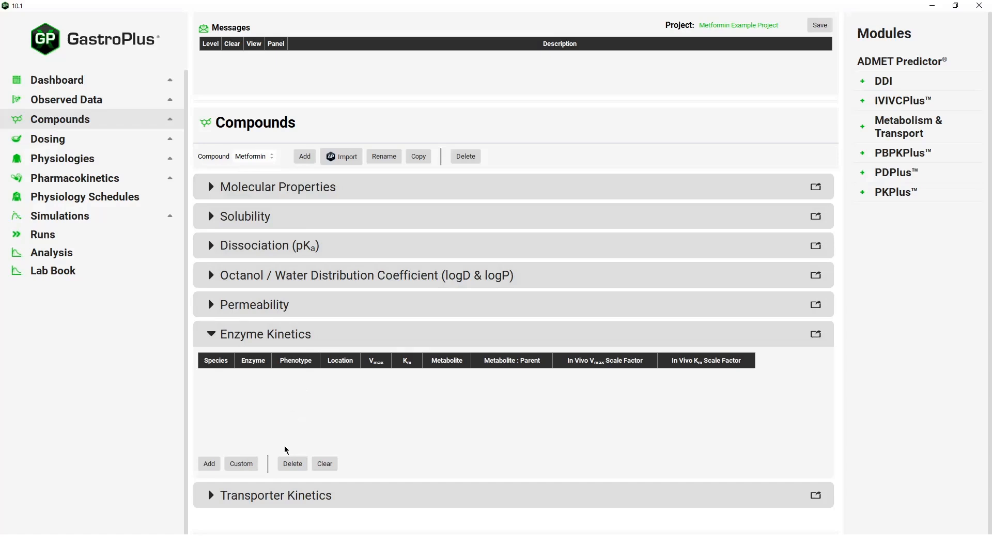
{"action": "left_click", "coordinate": [274, 486]}
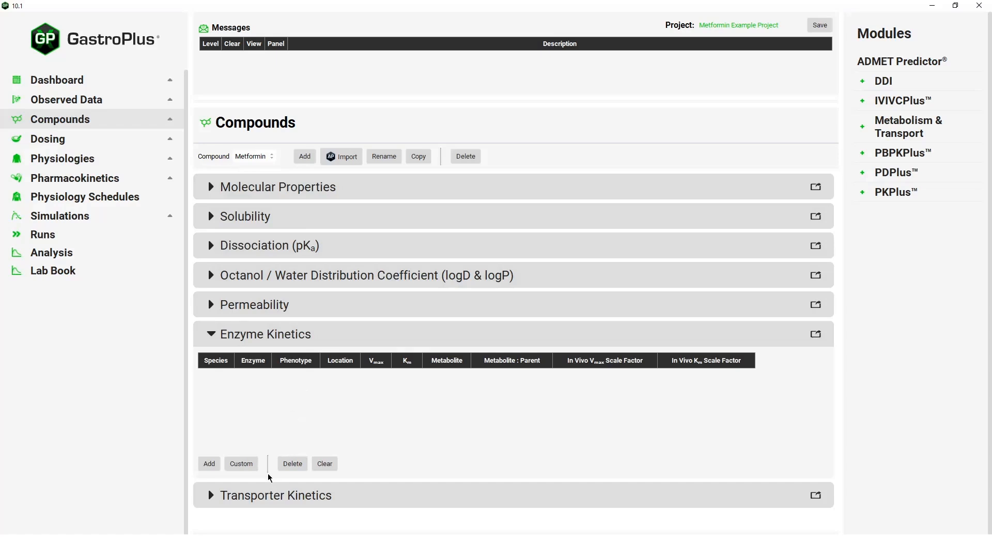
Review the existing dosing formulations, including the PO_tb formulation
{"action": "left_click", "coordinate": [117, 144]}
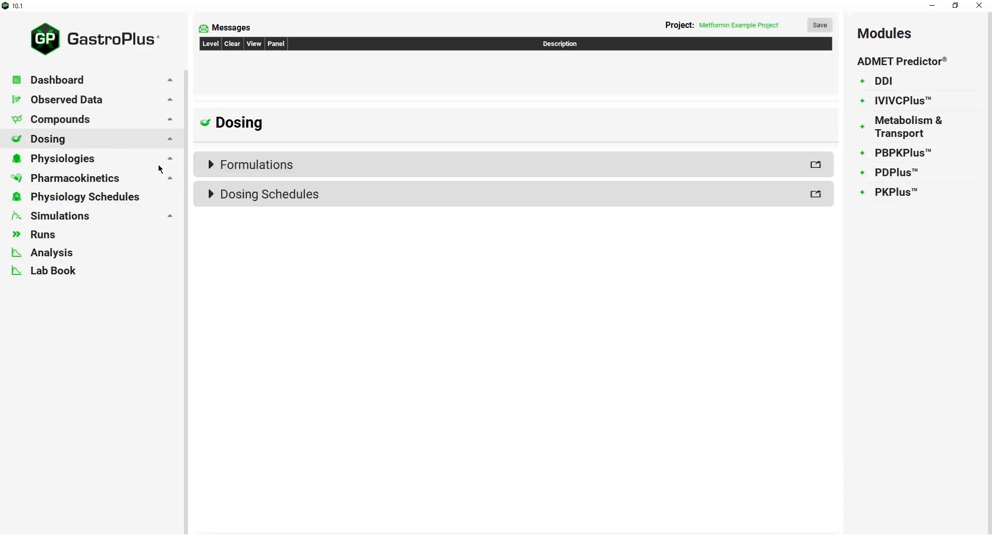
{"action": "left_click", "coordinate": [274, 171]}
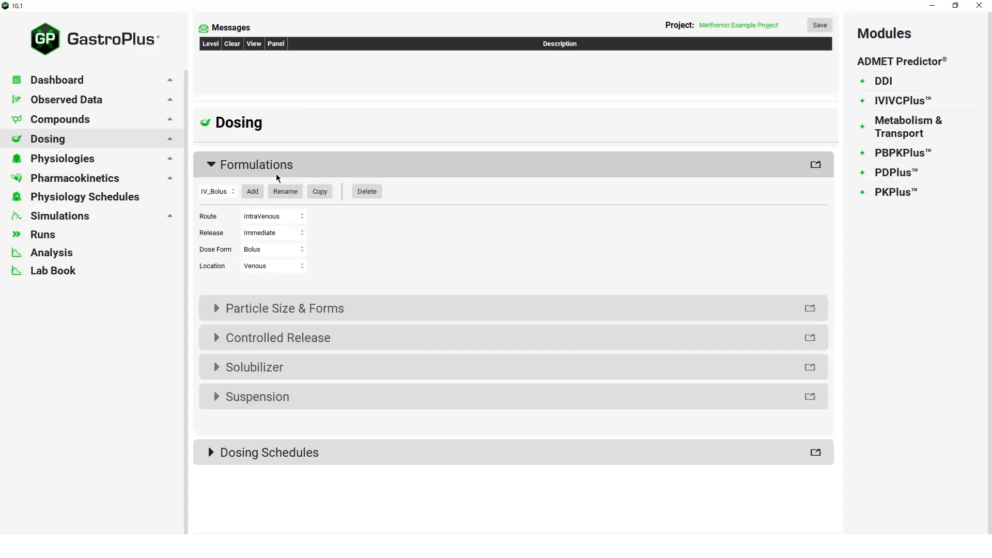
{"action": "left_click", "coordinate": [233, 195]}
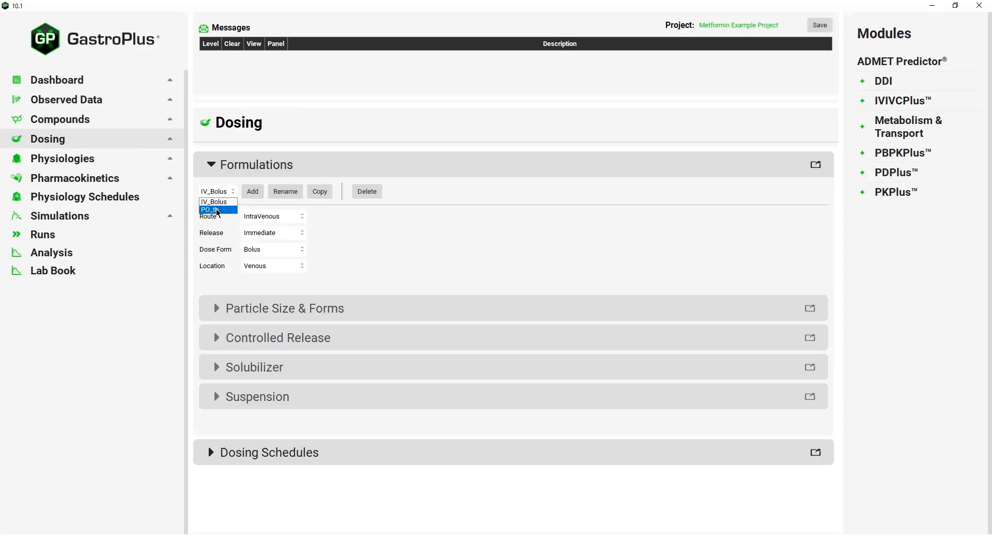
{"action": "left_click", "coordinate": [217, 210]}
{"action": "left_click", "coordinate": [250, 166]}
Review the available dosing schedules and the dose settings of the IV_Bolus 500mg Single Administration schedule
{"action": "left_click", "coordinate": [259, 206]}
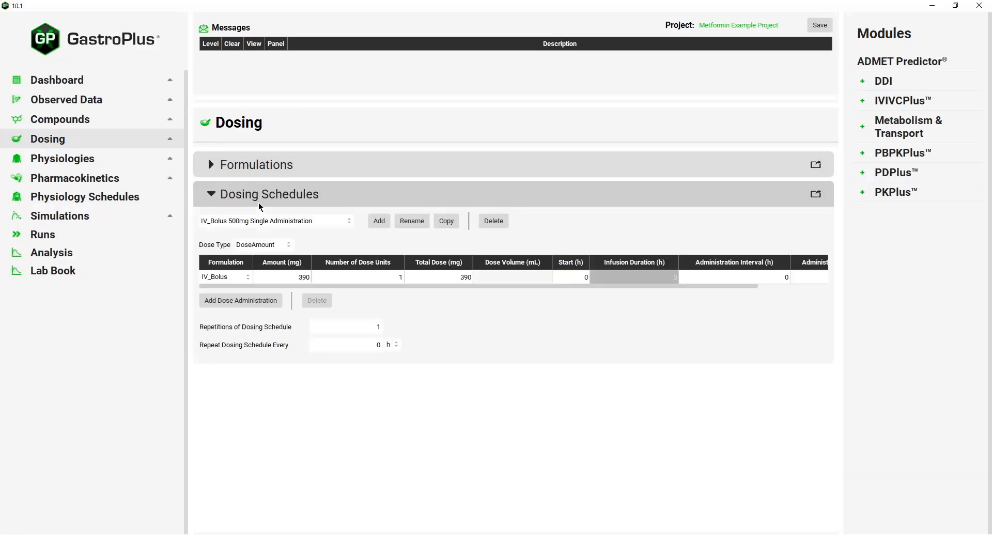
{"action": "left_click", "coordinate": [277, 223]}
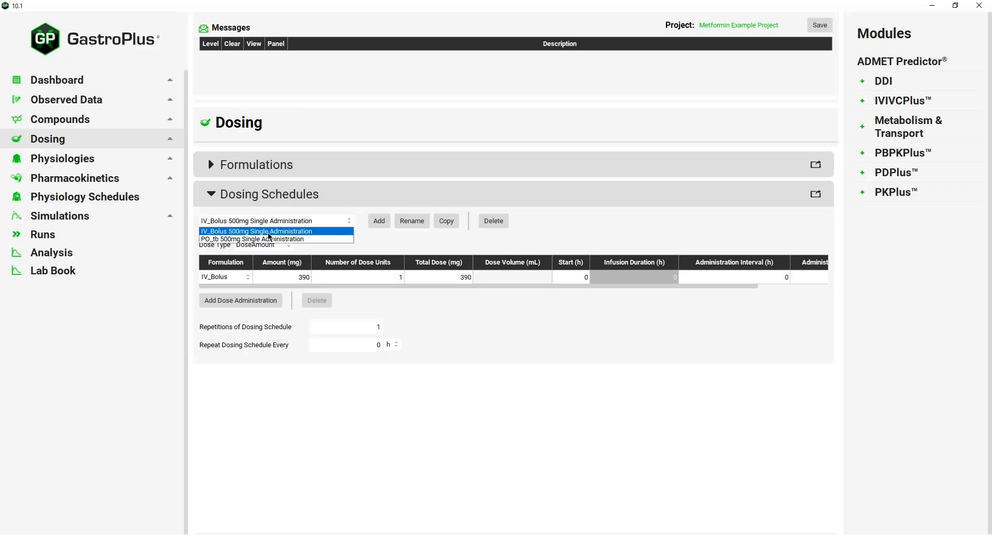
{"action": "left_click", "coordinate": [275, 199]}
{"action": "left_click", "coordinate": [206, 186]}
Examine the Pentikainen_PO Study Group physiology with its PEAR section, and its compartmental pharmacokinetic parameters for Metformin
{"action": "left_click", "coordinate": [145, 161]}
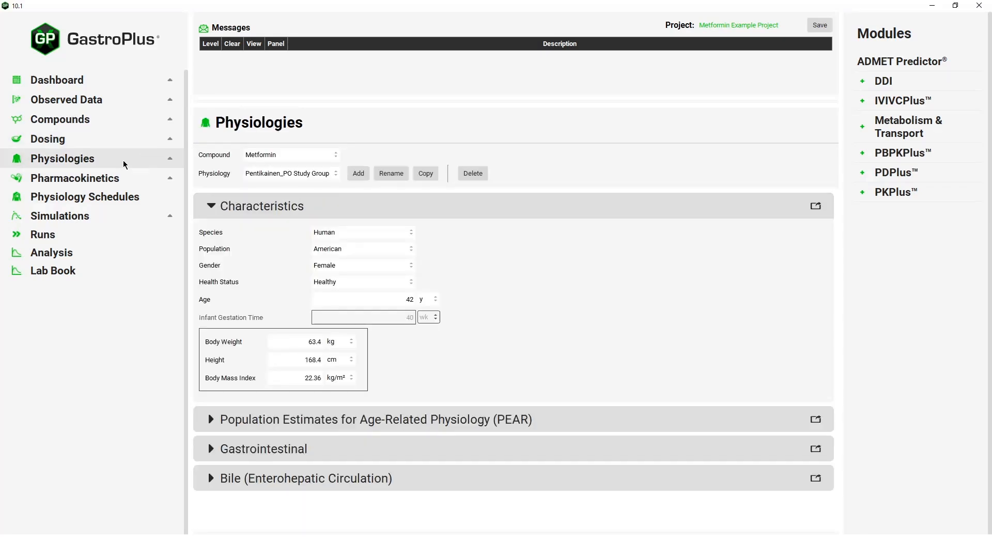
{"action": "left_click", "coordinate": [290, 174]}
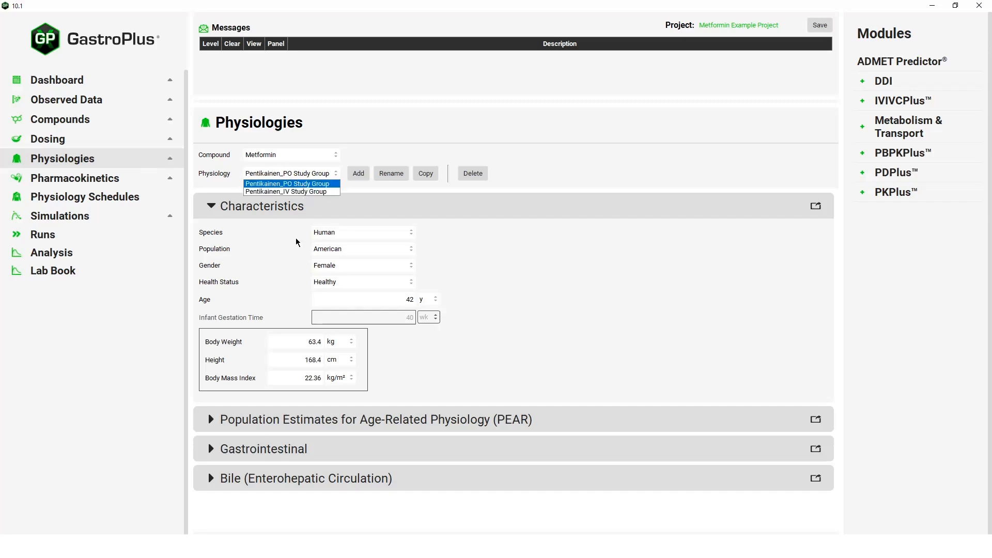
{"action": "left_click", "coordinate": [278, 422]}
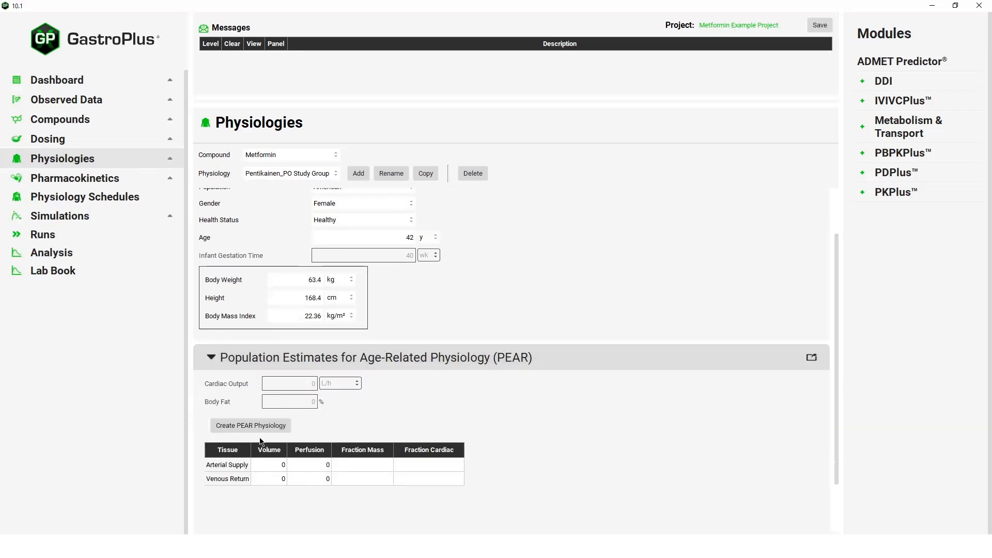
{"action": "left_click", "coordinate": [92, 180]}
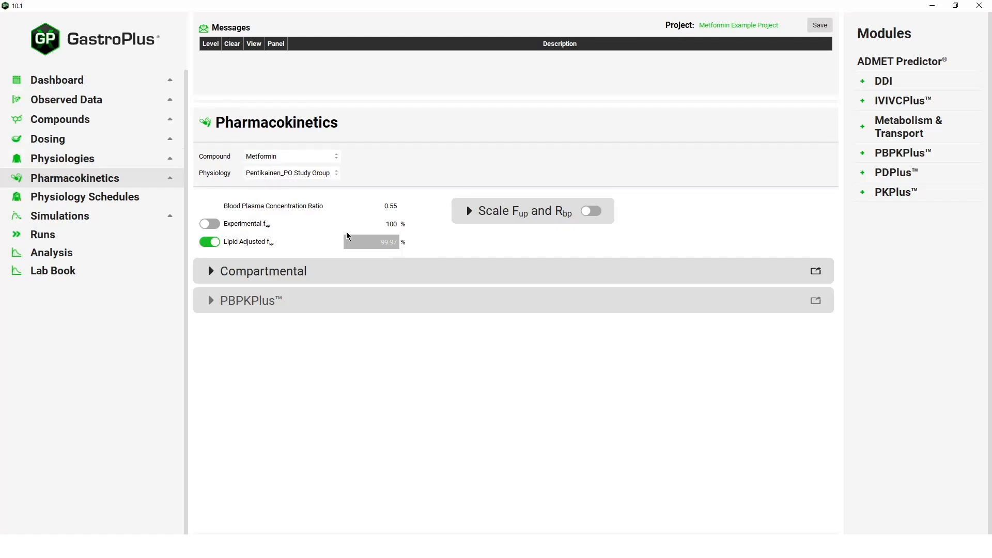
{"action": "left_click", "coordinate": [322, 269]}
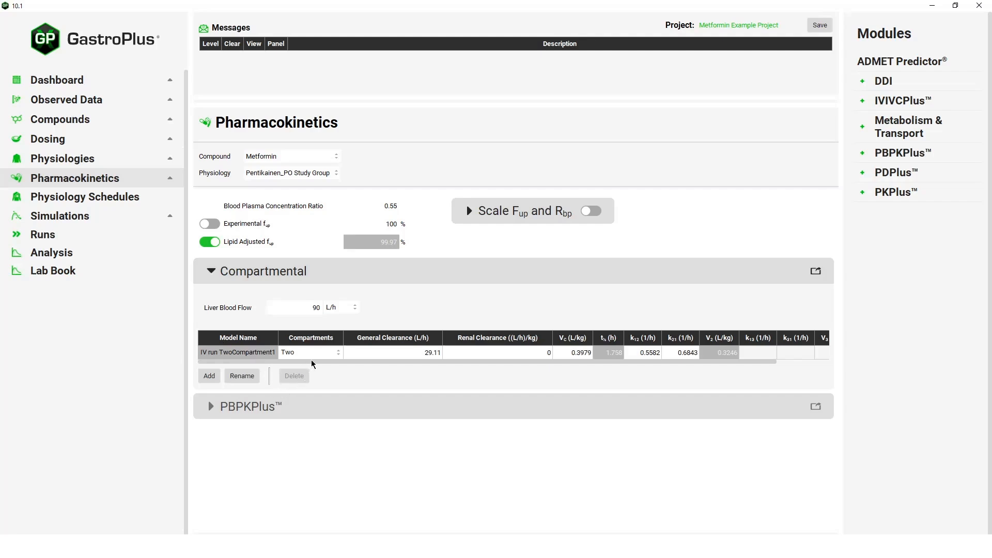
Run the IV_Bolus 500mg Pentikainen simulation
{"action": "left_click", "coordinate": [110, 222]}
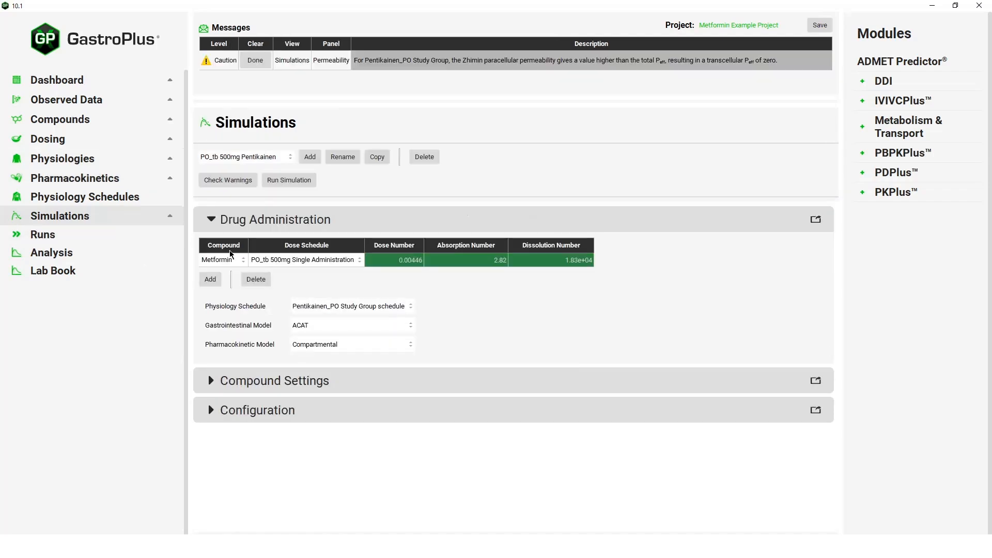
{"action": "left_click", "coordinate": [281, 160]}
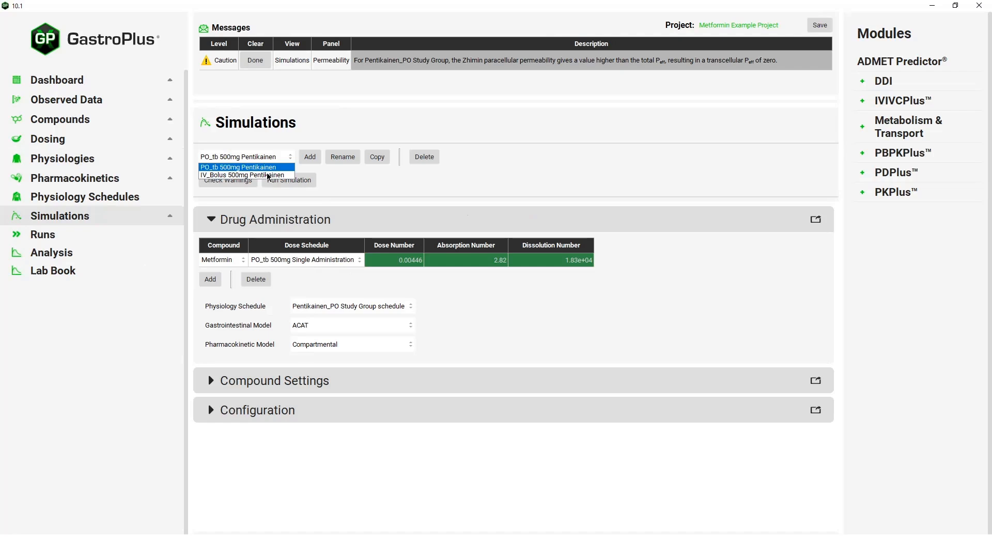
{"action": "left_click", "coordinate": [268, 170]}
{"action": "left_click", "coordinate": [272, 182]}
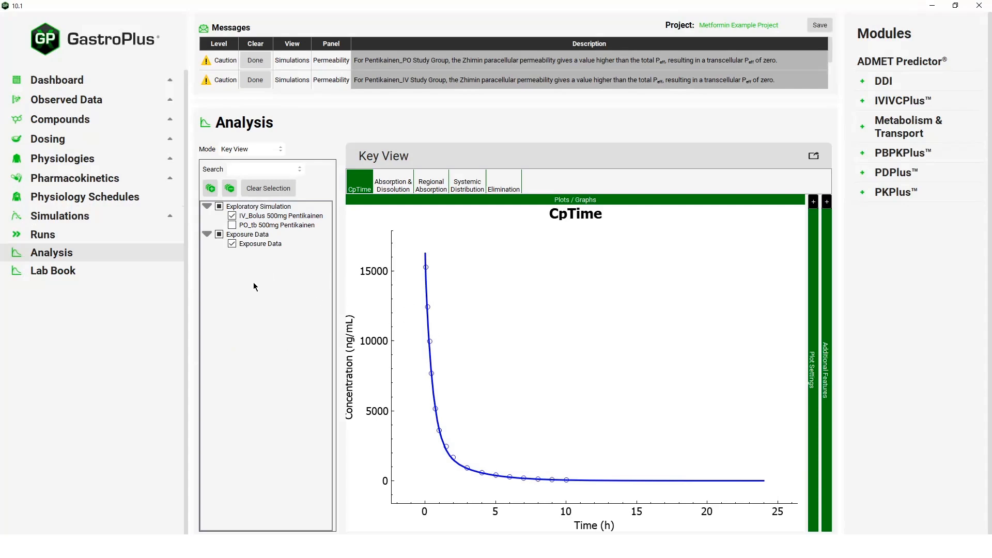
Check the compound settings and compartmental model of the PO_tb 500mg Pentikainen simulation and run it
{"action": "left_click", "coordinate": [131, 222]}
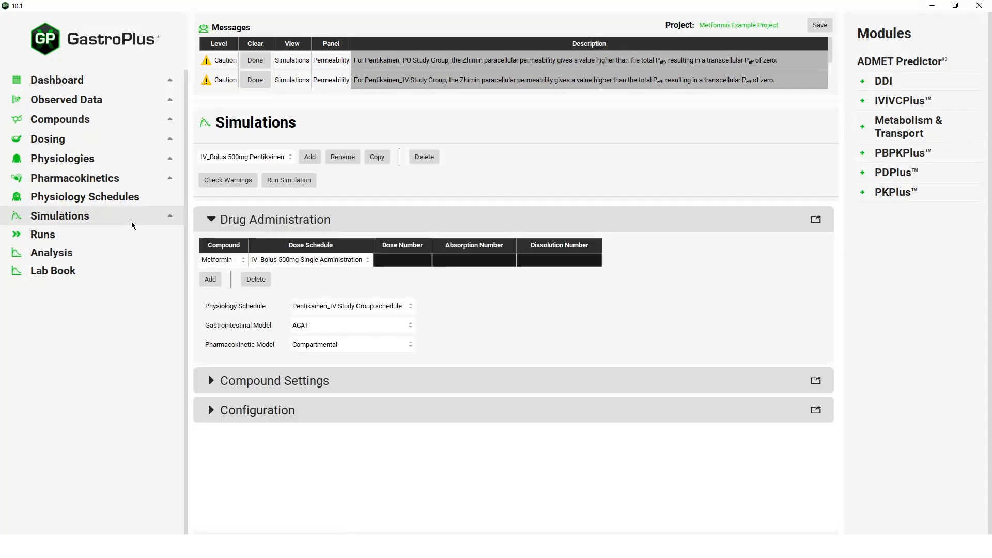
{"action": "left_click", "coordinate": [288, 162]}
{"action": "left_click", "coordinate": [278, 175]}
{"action": "left_click", "coordinate": [399, 374]}
{"action": "scroll", "coordinate": [399, 374], "scroll_direction": "down", "scroll_amount": 2}
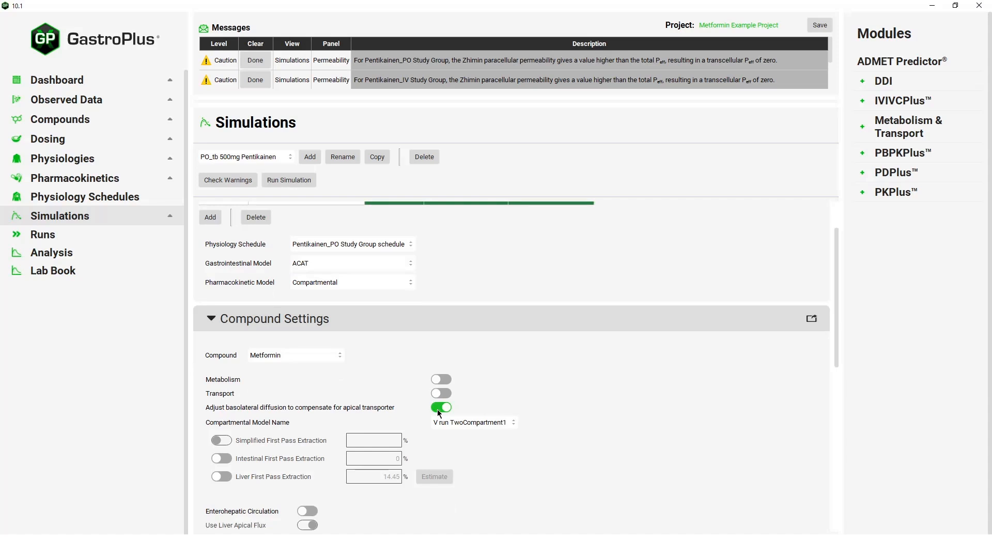
{"action": "left_click_drag", "start_coordinate": [428, 422], "coordinate": [411, 422]}
{"action": "left_click", "coordinate": [286, 184]}
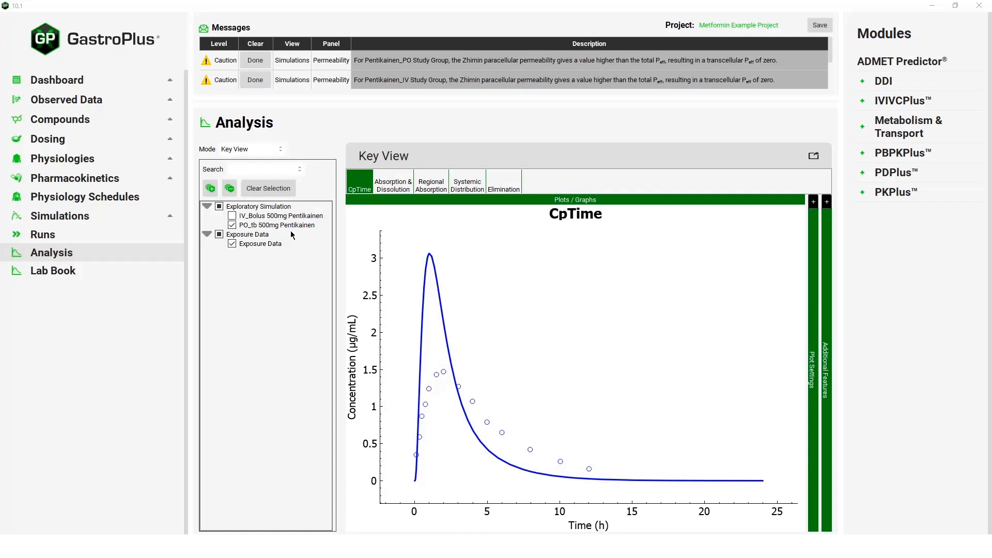
Add a dosing formulation named Simplified and set its route to SimplifiedDose
{"action": "left_click", "coordinate": [117, 141]}
{"action": "left_click", "coordinate": [247, 165]}
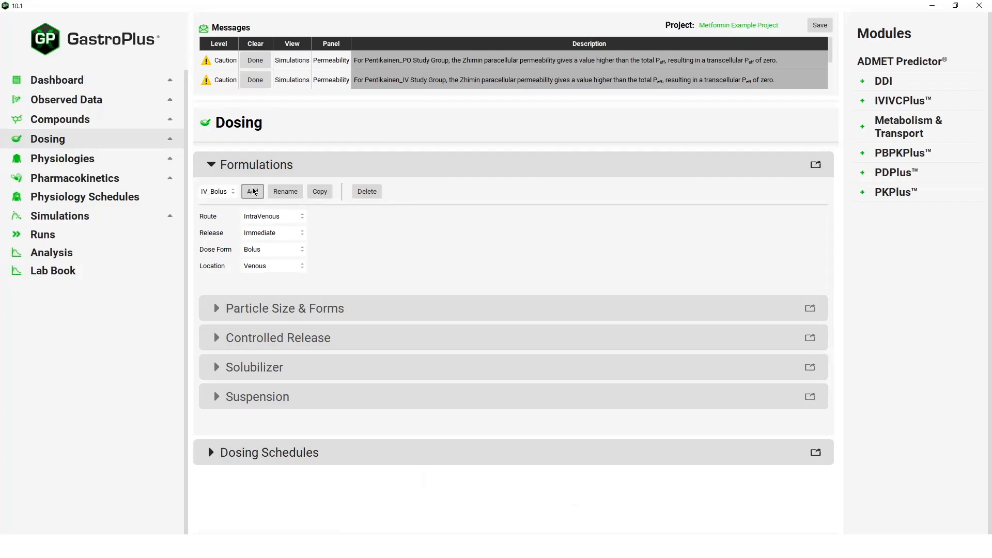
{"action": "left_click", "coordinate": [254, 192]}
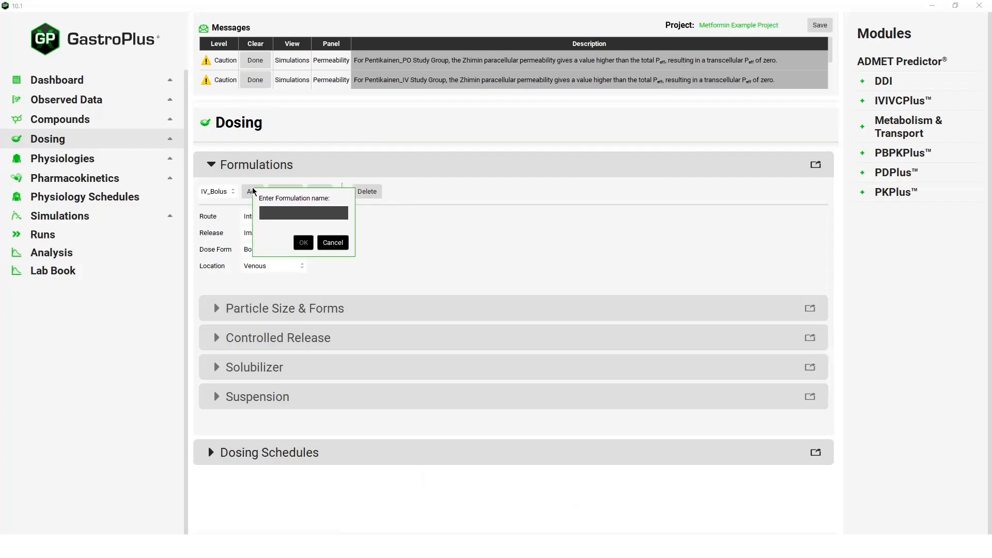
{"action": "type", "text": "Simplified"}
{"action": "key", "text": "Return"}
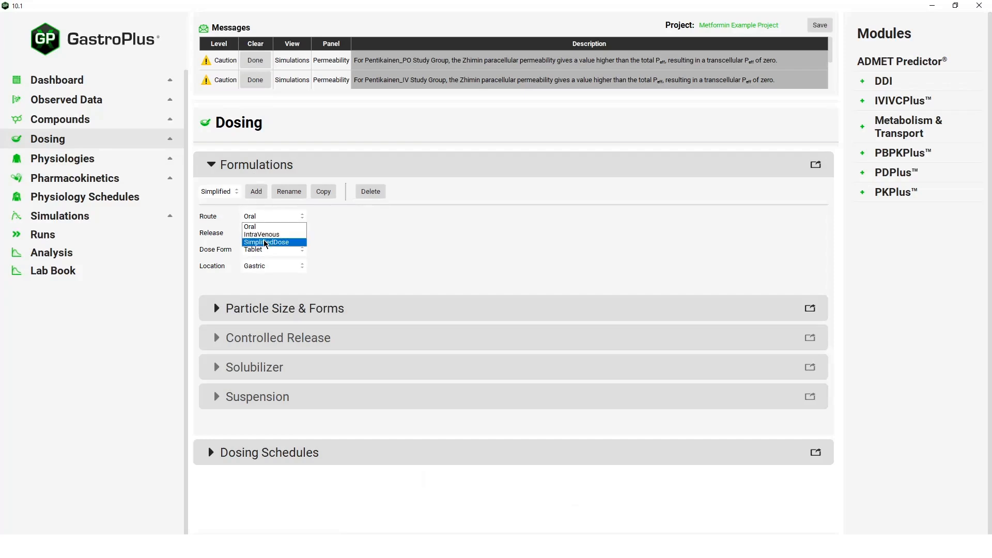
{"action": "key", "text": "Return"}
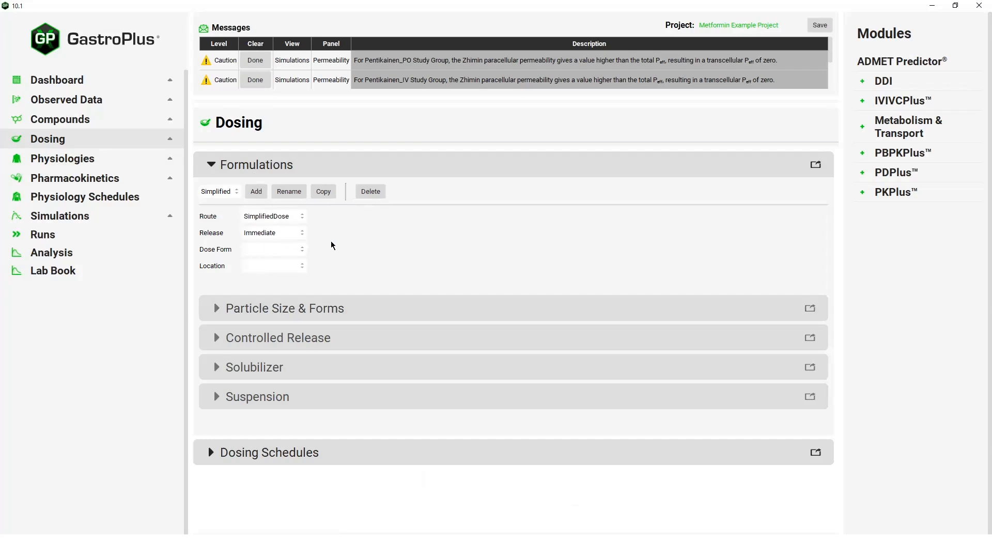
Copy the PO_tb 500mg Single Administration dosing schedule as Simplified and assign the Simplified formulation to its dose
{"action": "left_click", "coordinate": [307, 168]}
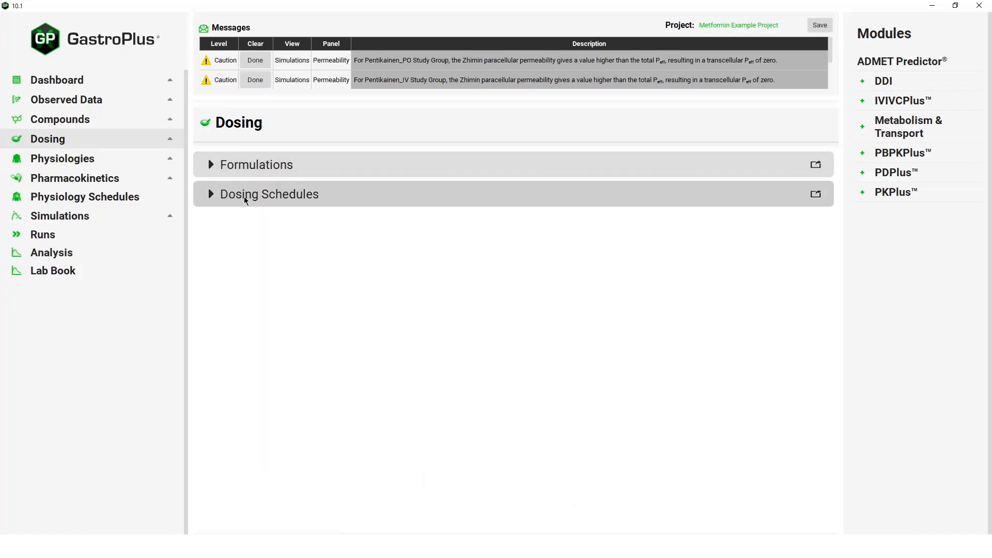
{"action": "left_click", "coordinate": [289, 199]}
{"action": "left_click", "coordinate": [291, 225]}
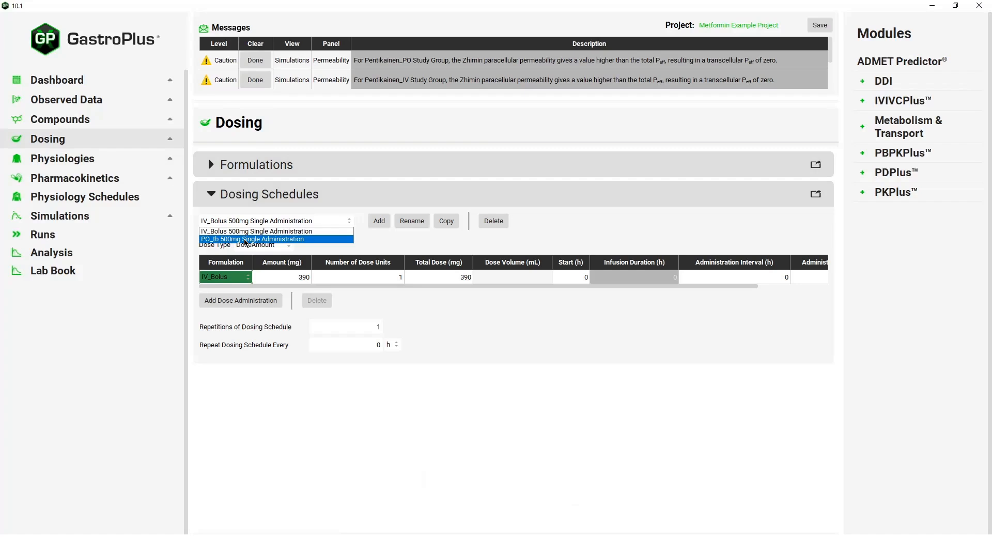
{"action": "left_click", "coordinate": [246, 239]}
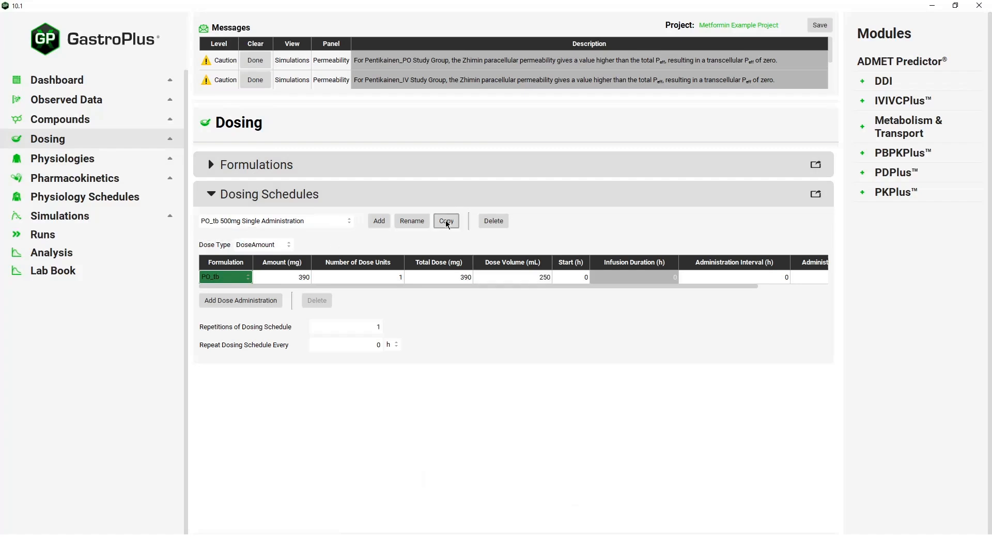
{"action": "left_click", "coordinate": [446, 221]}
{"action": "type", "text": "Simplified"}
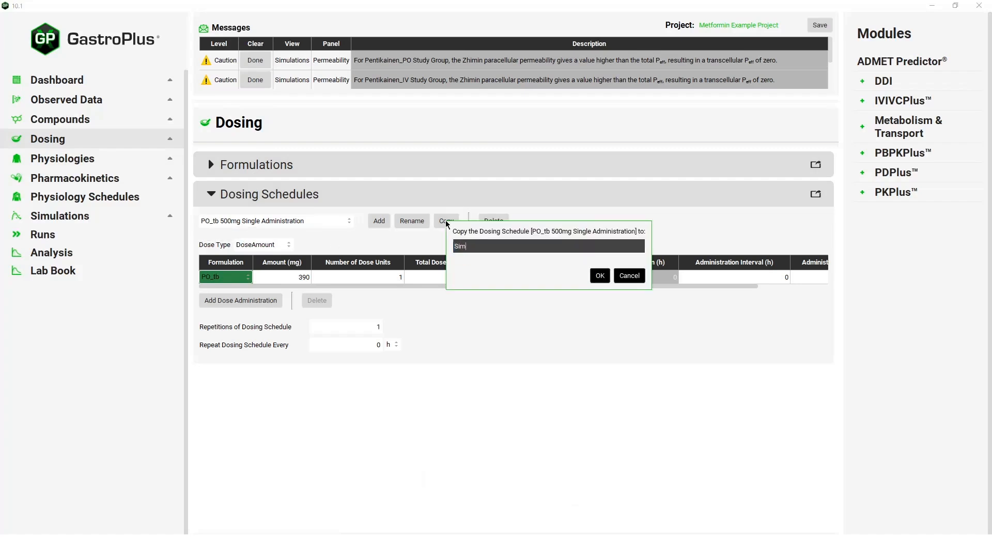
{"action": "key", "text": "Return"}
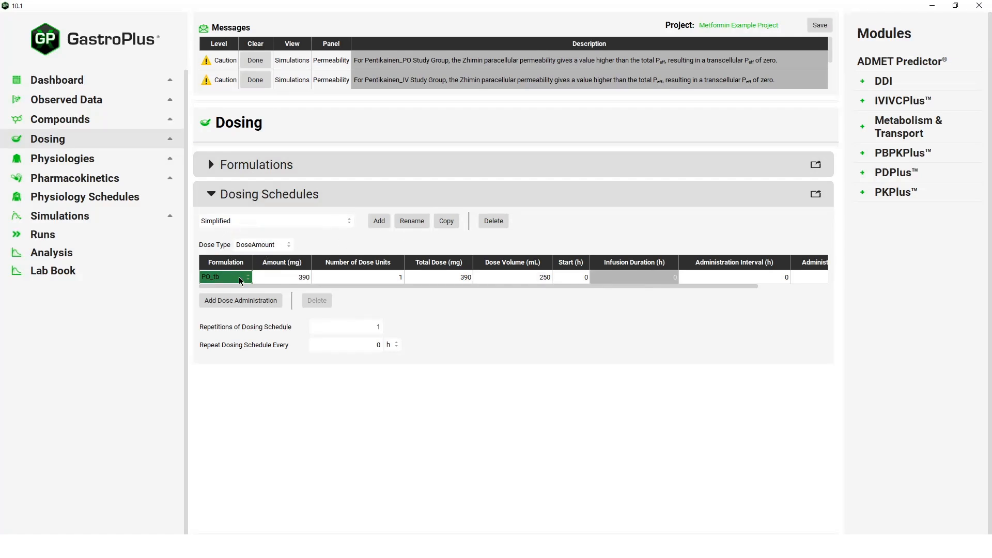
{"action": "left_click", "coordinate": [231, 302]}
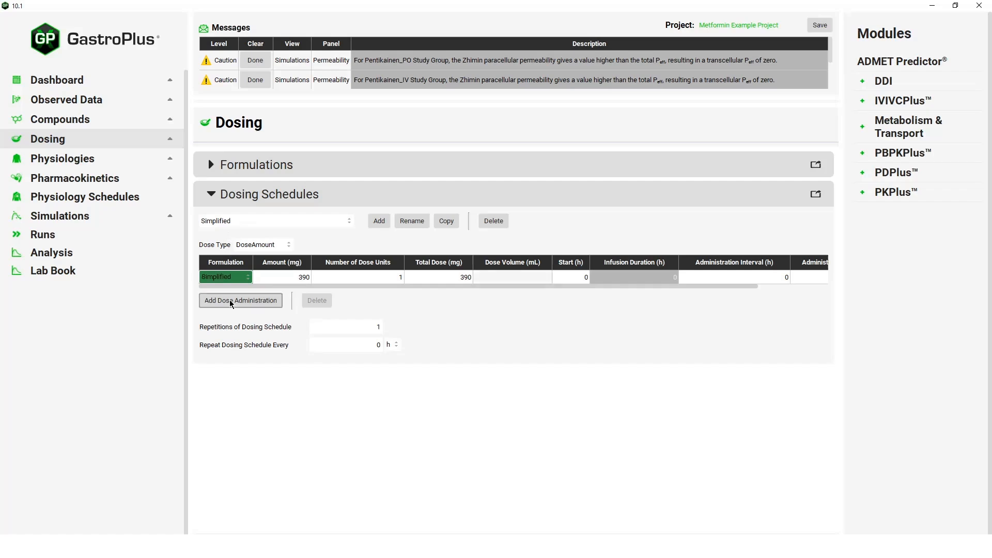
{"action": "left_click", "coordinate": [280, 202]}
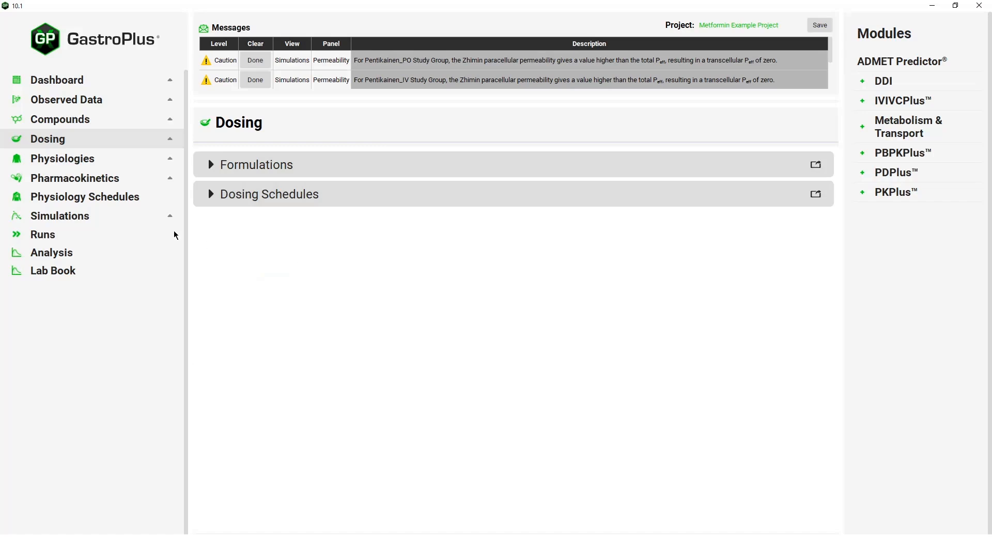
Copy the PO_tb 500mg Pentikainen simulation as PO_tb_simplified 500mg Pentikainen
{"action": "left_click", "coordinate": [135, 221]}
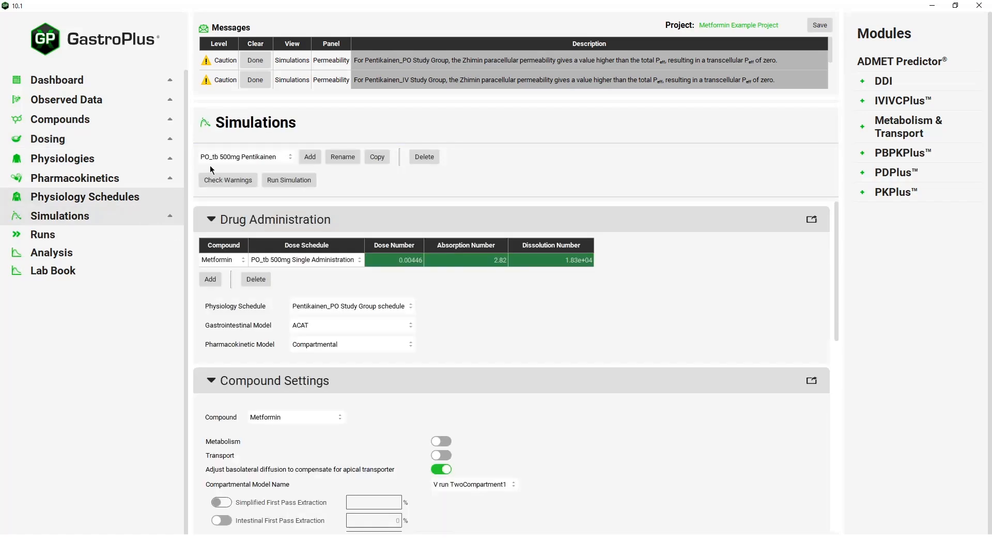
{"action": "left_click", "coordinate": [375, 158]}
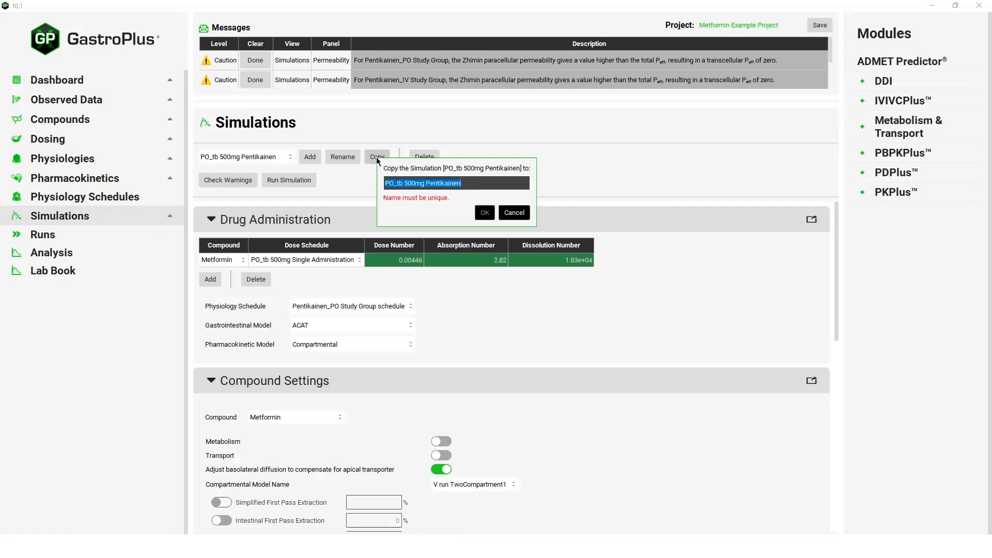
{"action": "left_click", "coordinate": [404, 183]}
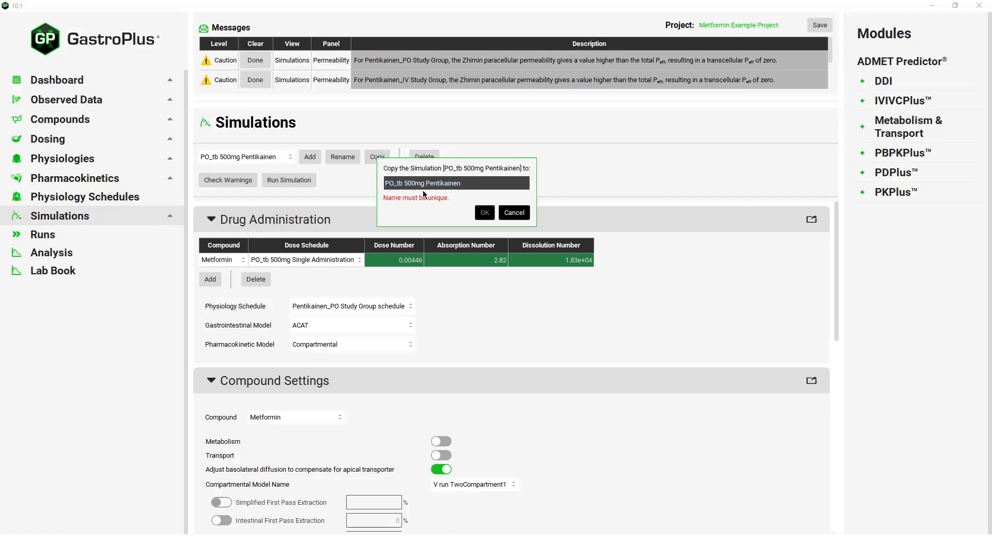
{"action": "type", "text": "_"}
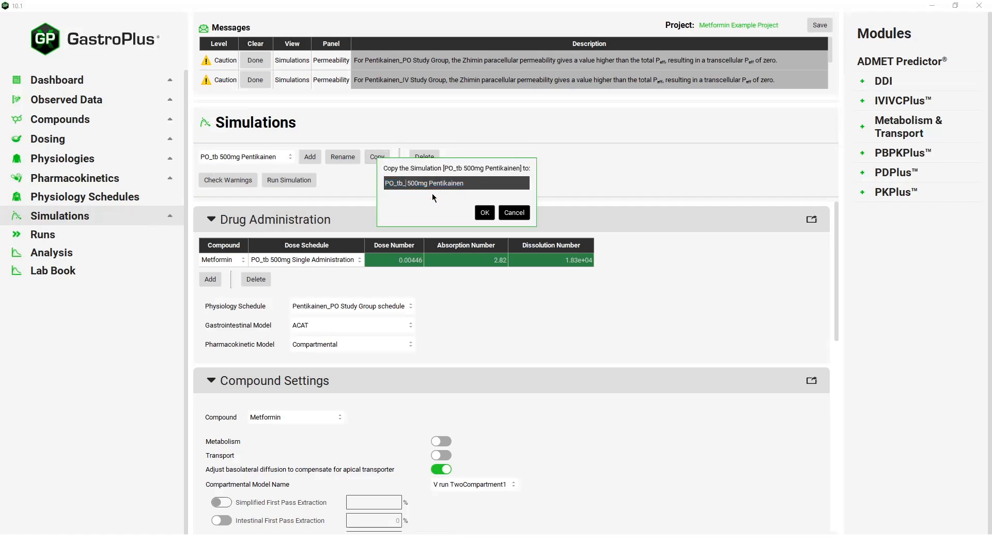
{"action": "type", "text": "sompl"}
{"action": "key", "text": "BackSpace"}
{"action": "type", "text": "implified"}
{"action": "key", "text": "Return"}
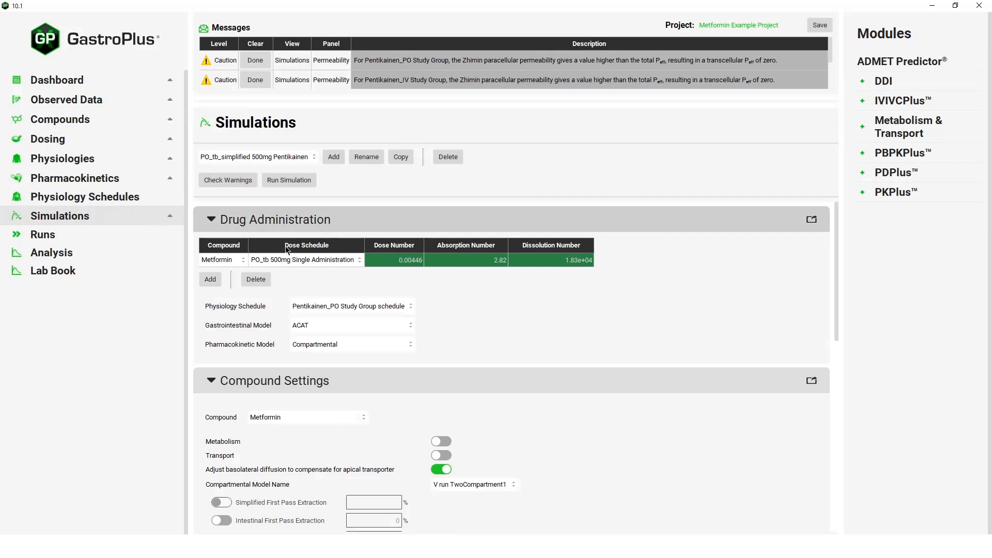
Set Metformin's dose schedule to Simplified in the PO_tb_simplified 500mg Pentikainen simulation and open its gastrointestinal model choices
{"action": "left_click", "coordinate": [337, 259]}
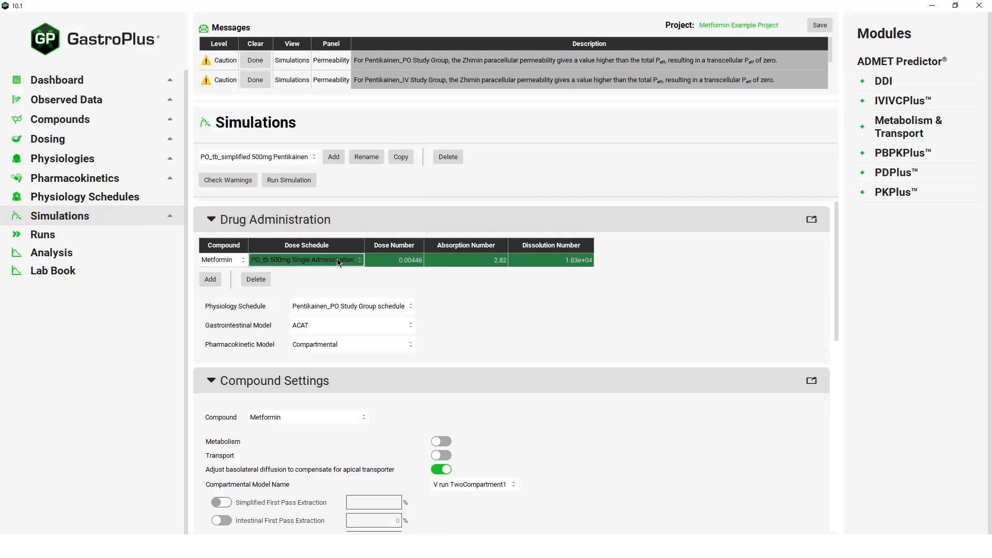
{"action": "left_click", "coordinate": [272, 308]}
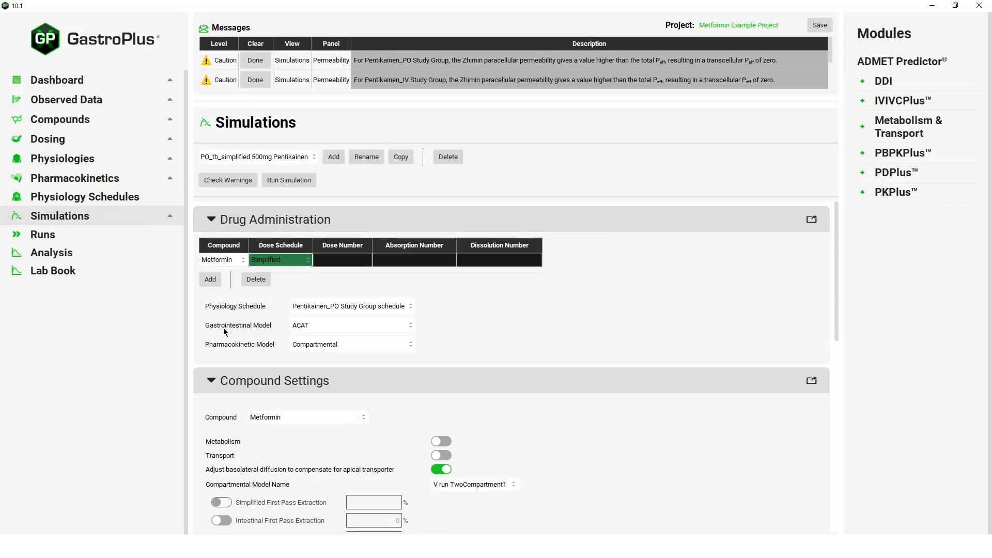
{"action": "left_click", "coordinate": [315, 326]}
{"action": "left_click", "coordinate": [318, 342]}
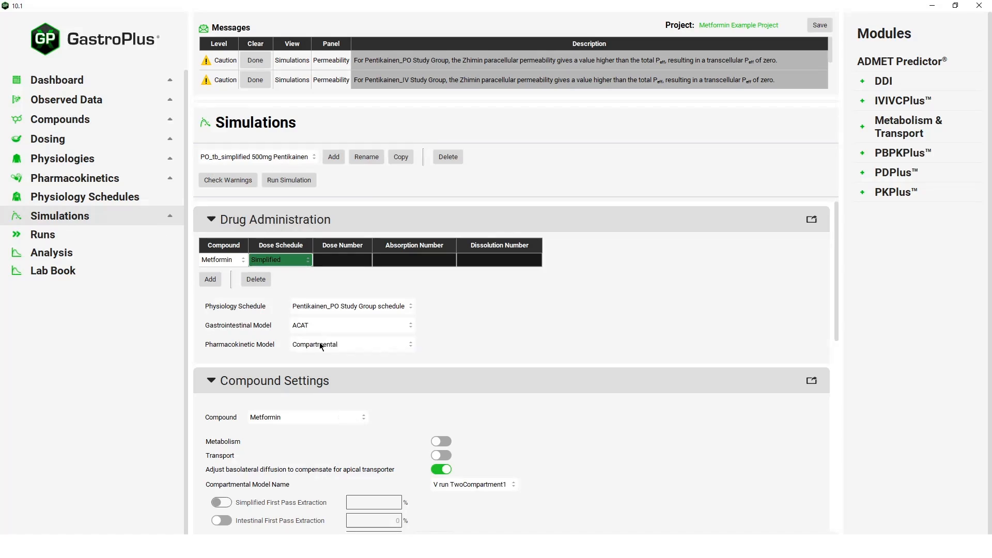